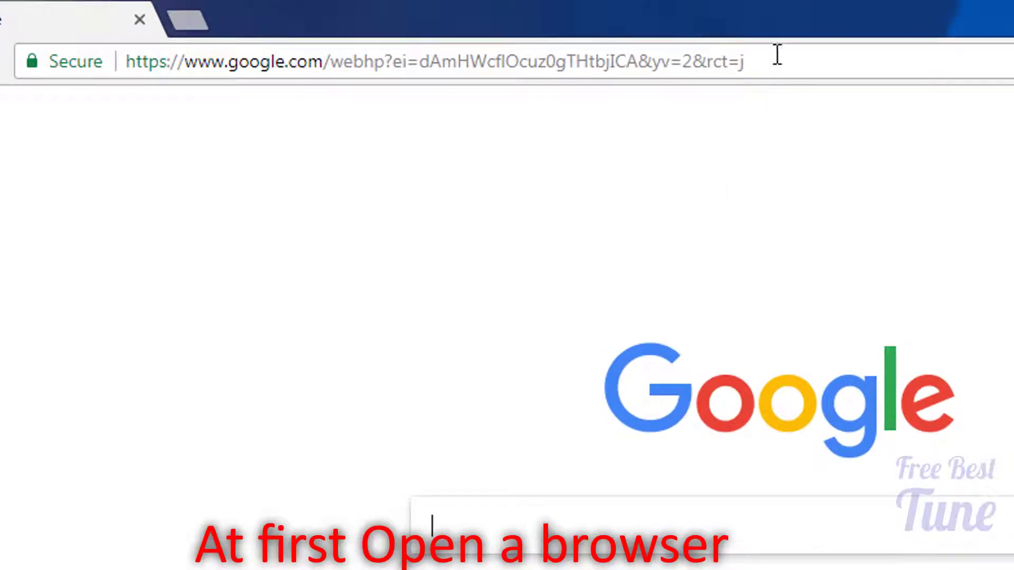
# Load gmail.com from Chrome's address bar.
pyautogui.click(782, 64)
pyautogui.write('gmail')
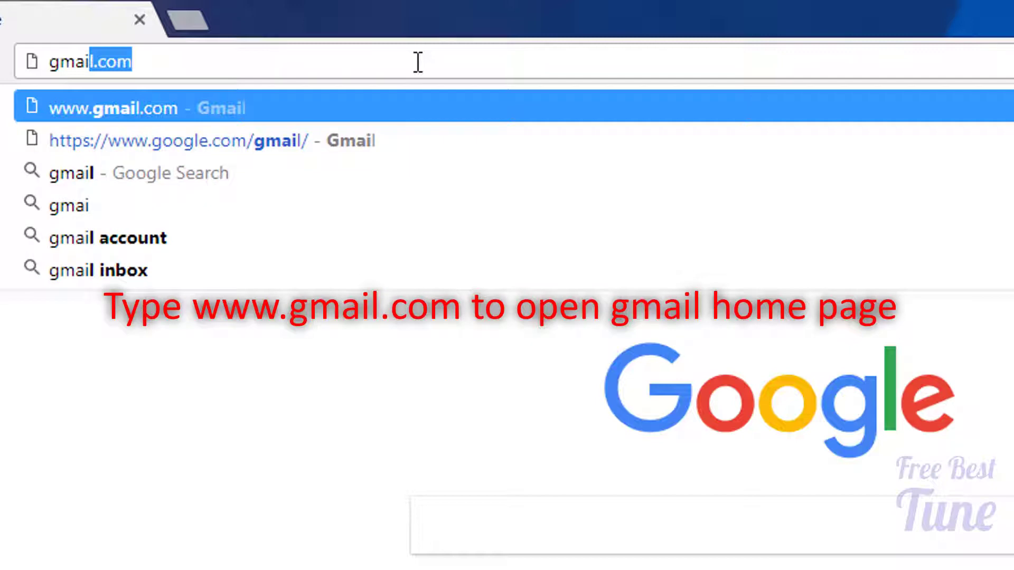
pyautogui.write('l.com')
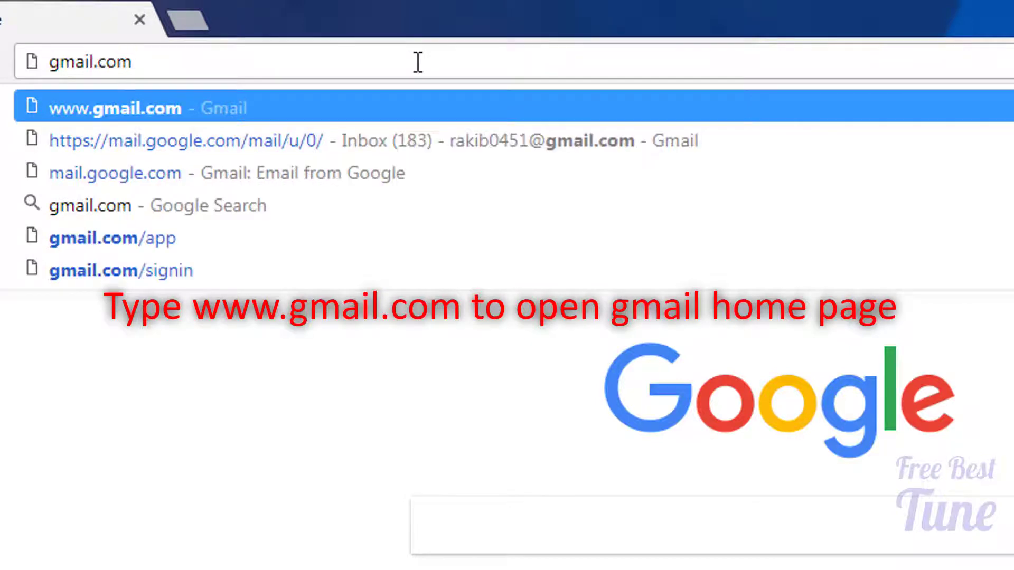
pyautogui.press('Return')
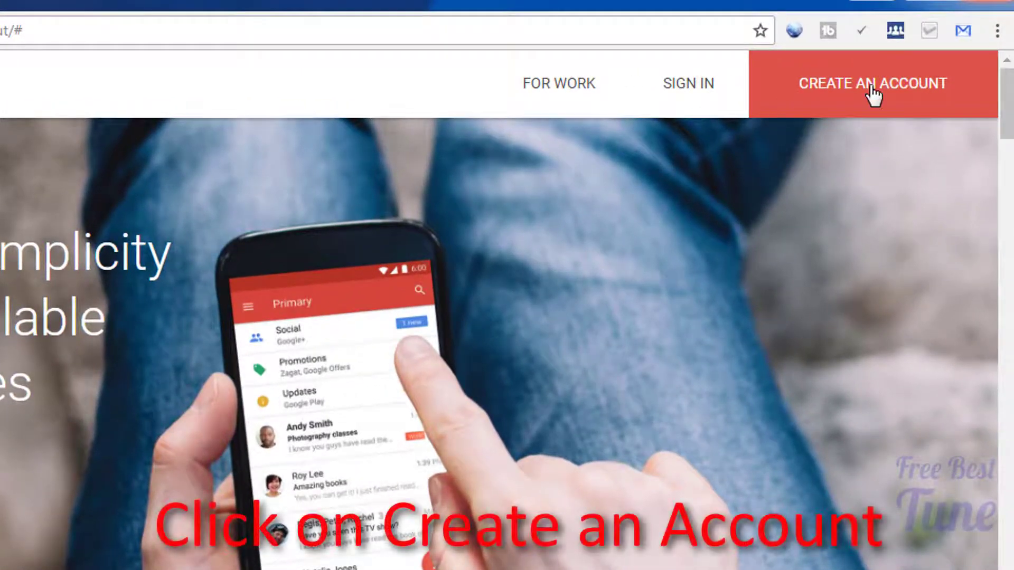
# Start creating a Google account and enter the first and last name.
pyautogui.click(834, 103)
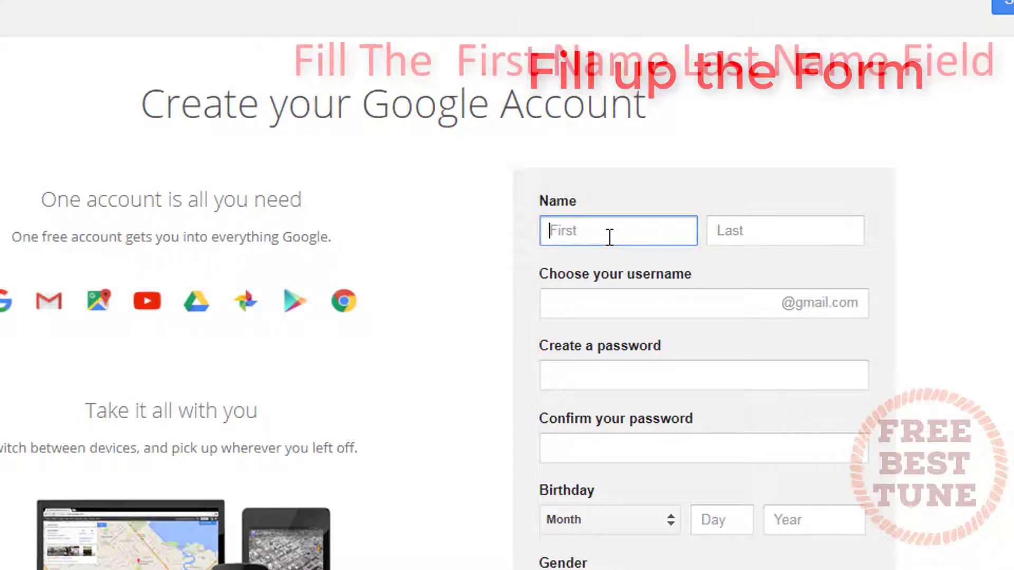
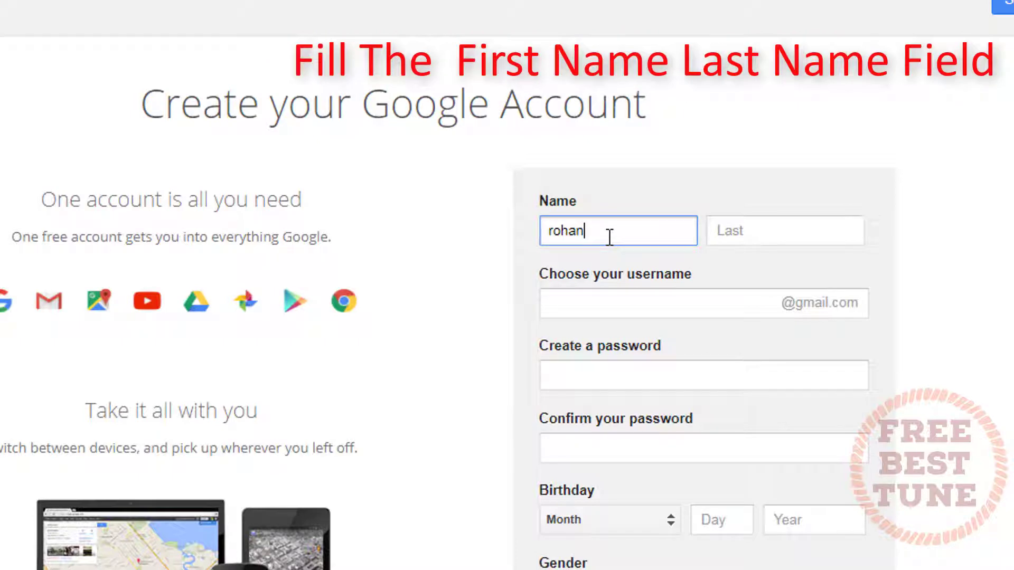
pyautogui.click(758, 231)
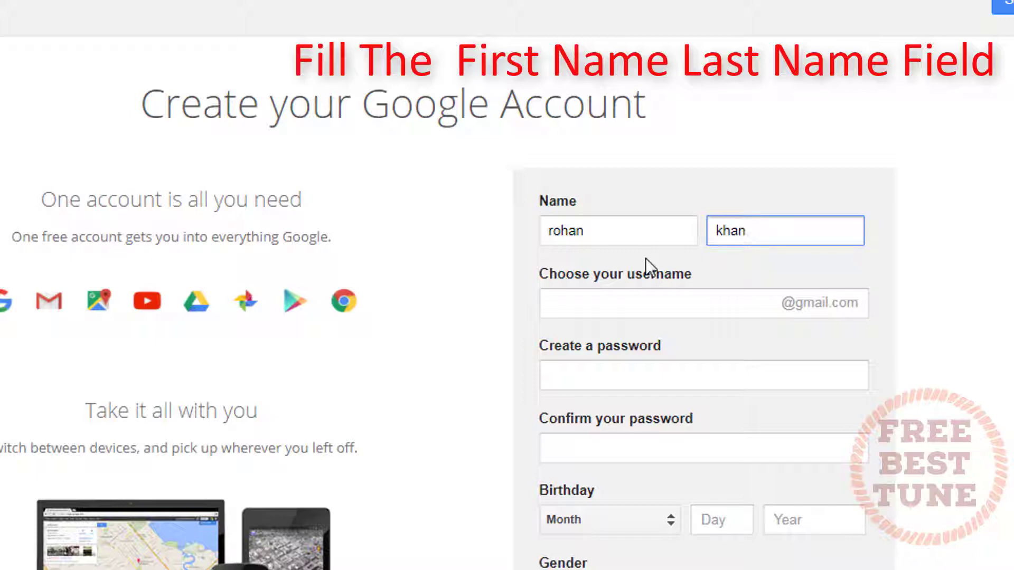
pyautogui.click(686, 304)
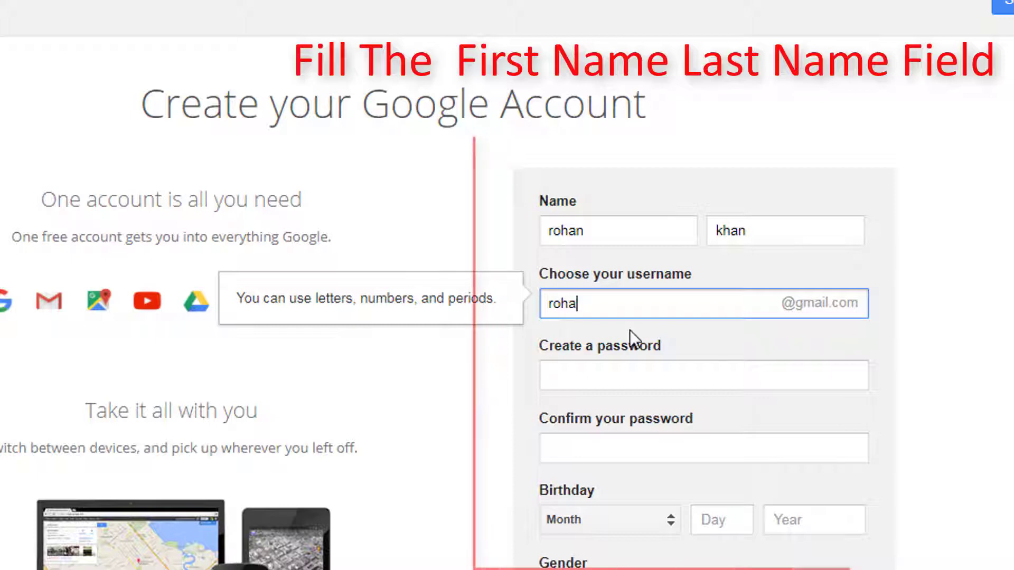
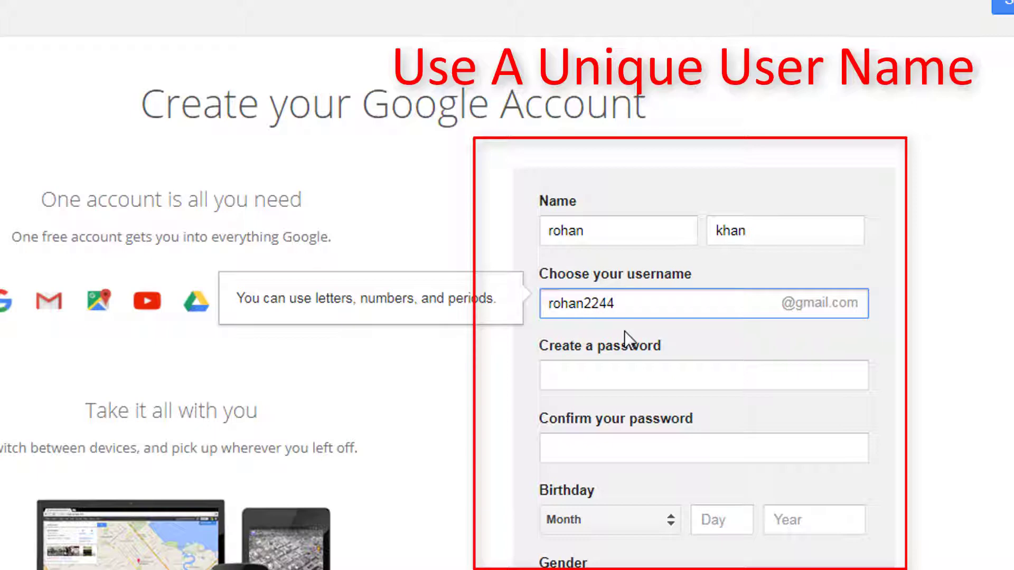
# Enter a username, then append a digit after it is reported taken until accepted.
pyautogui.click(694, 377)
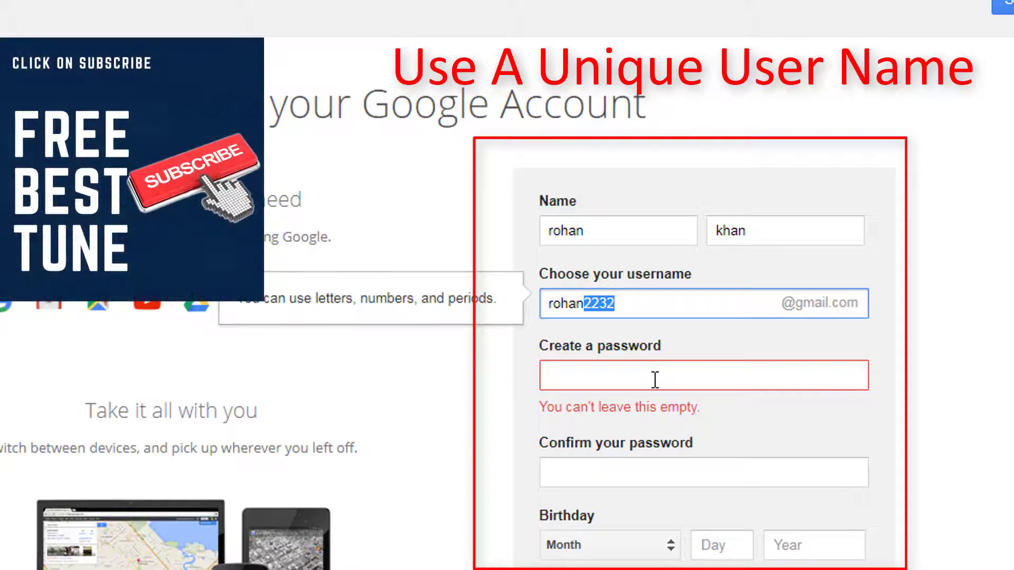
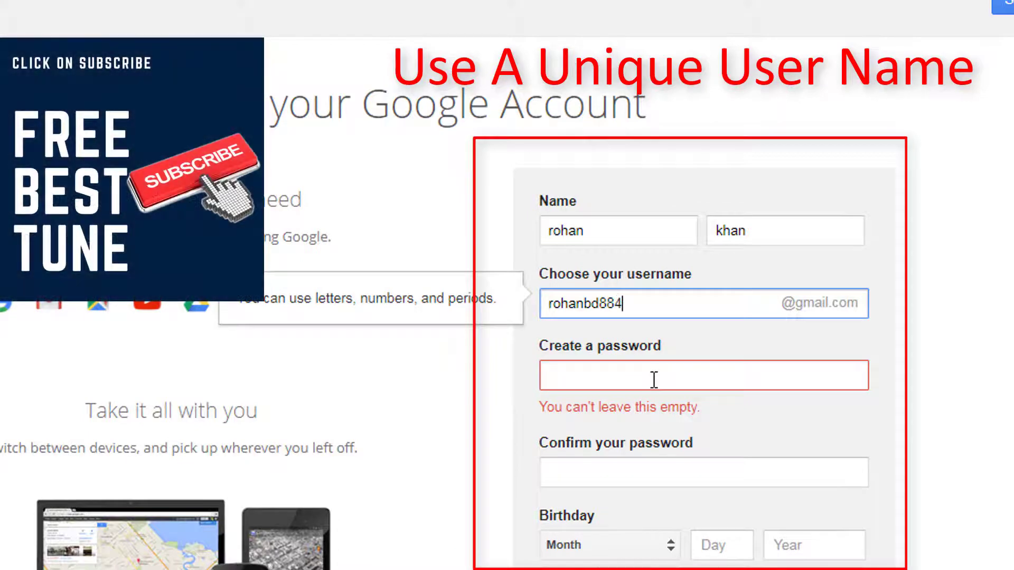
pyautogui.click(699, 383)
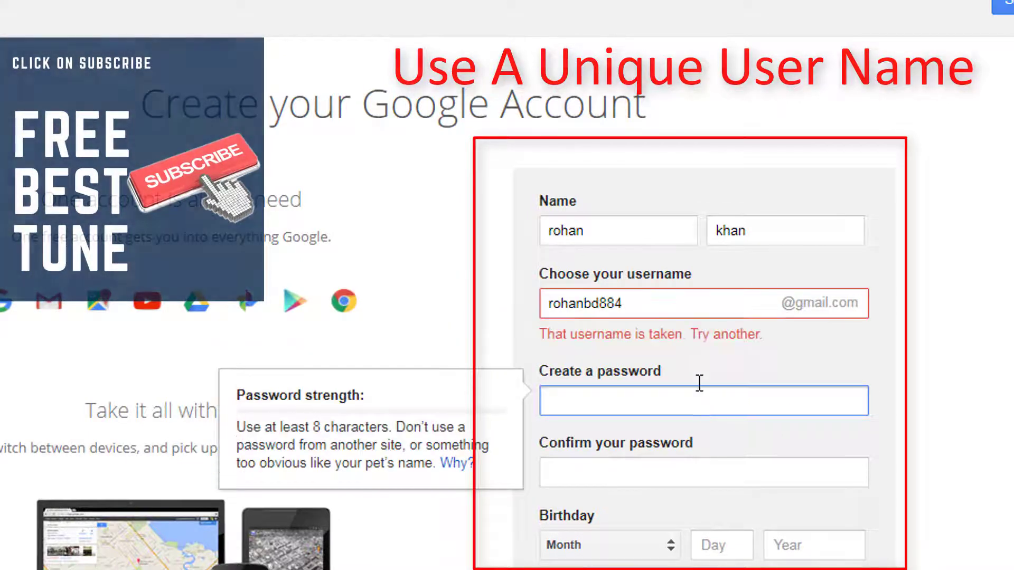
pyautogui.click(649, 302)
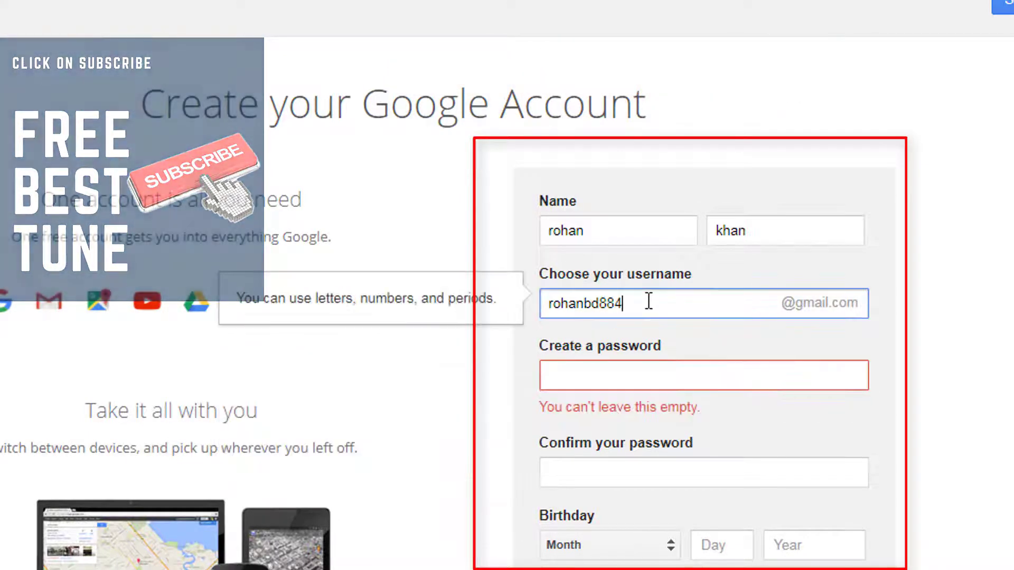
pyautogui.write('4')
pyautogui.click(671, 379)
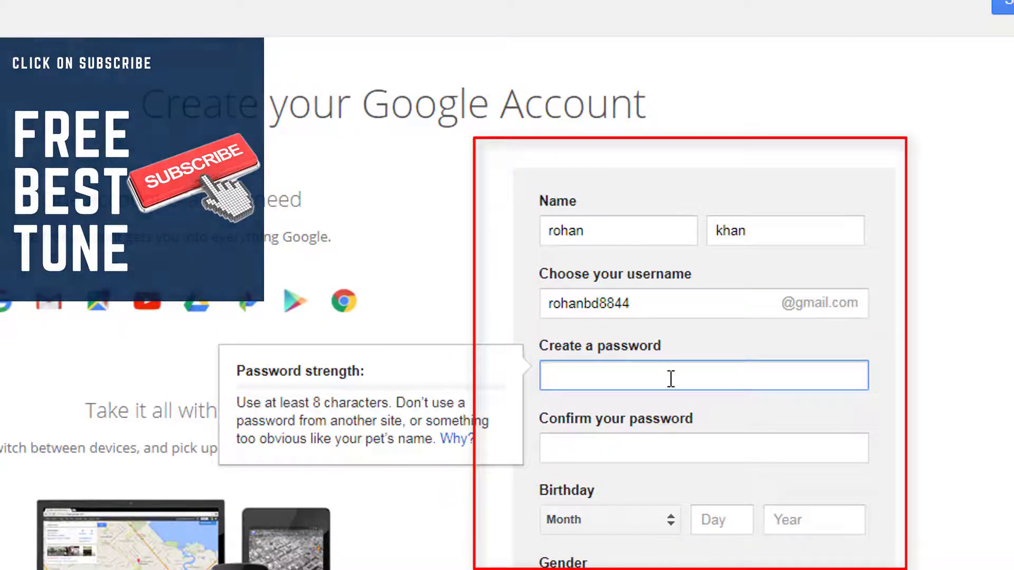
pyautogui.click(674, 458)
pyautogui.click(627, 380)
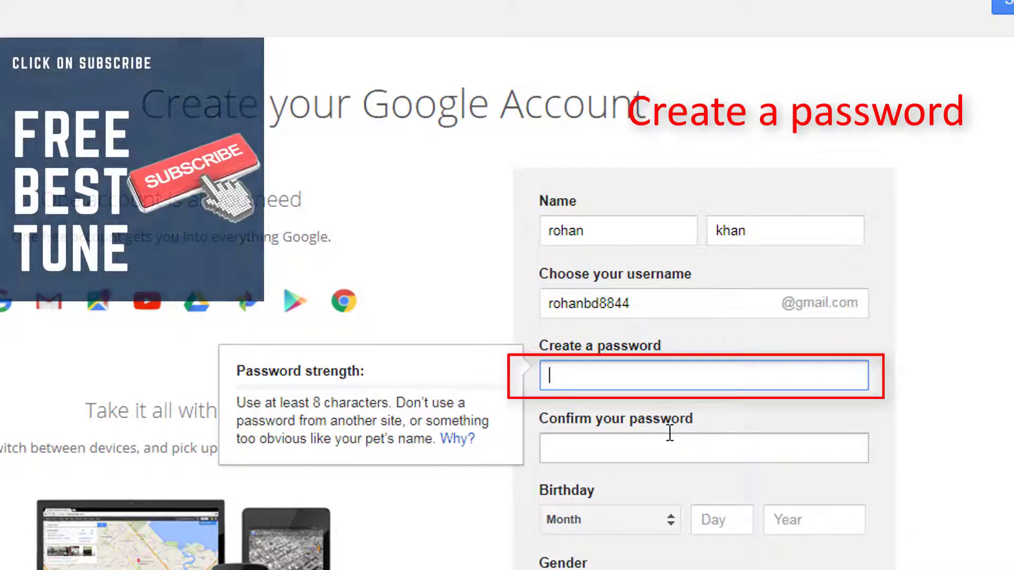
# Enter the account password and type it again in Confirm your password.
pyautogui.write('•')
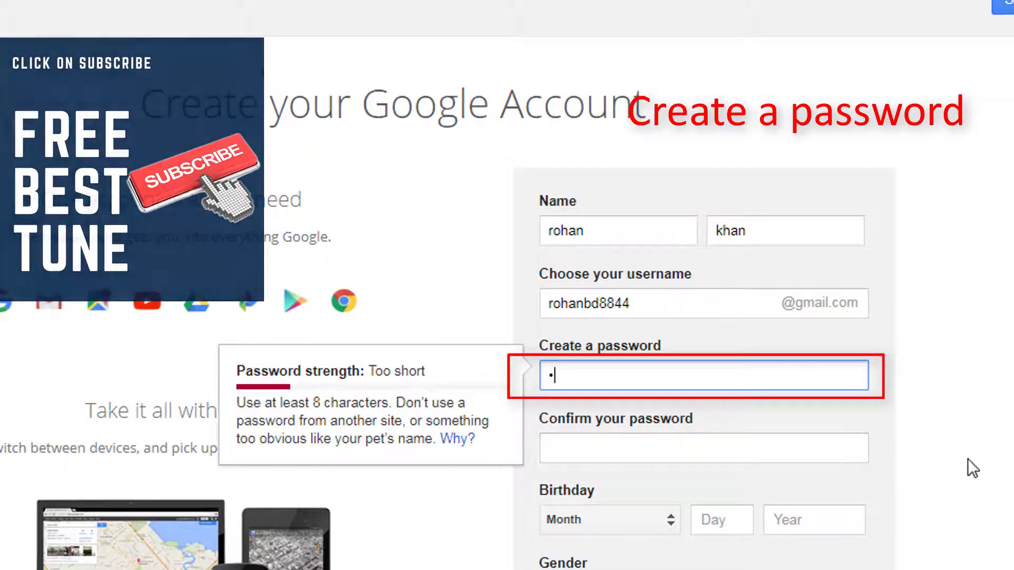
pyautogui.write('•')
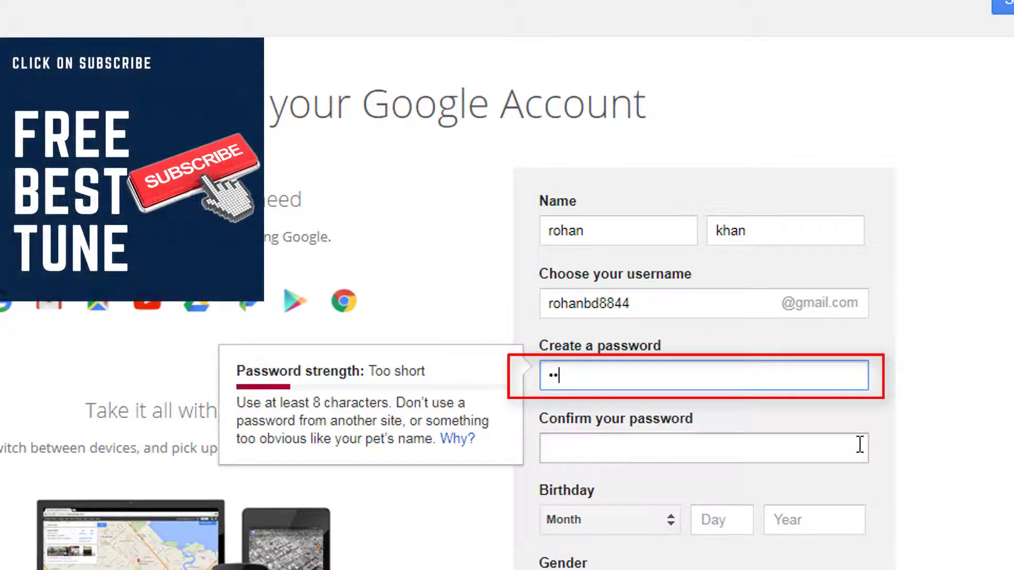
pyautogui.write('•••')
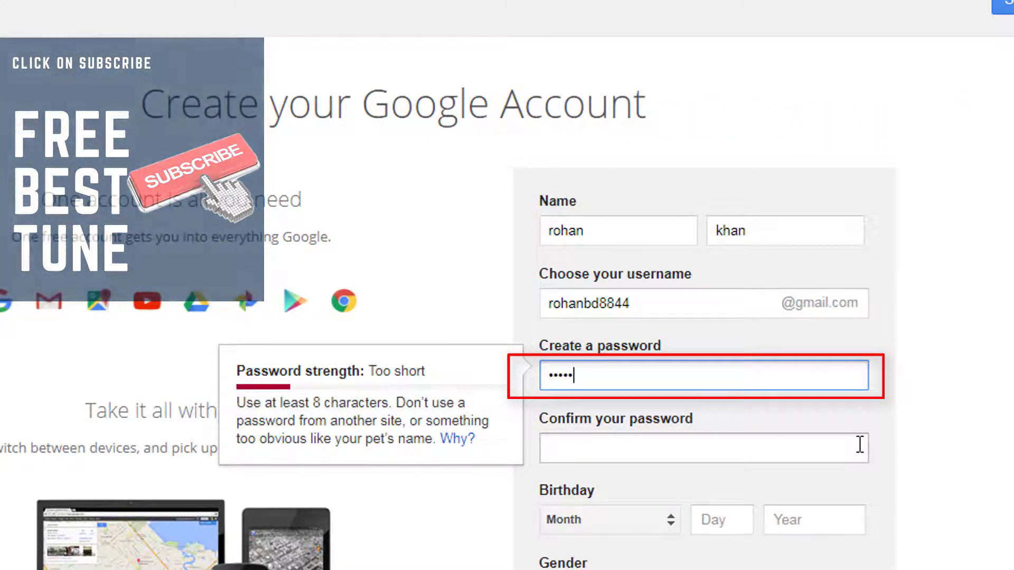
pyautogui.write('•••')
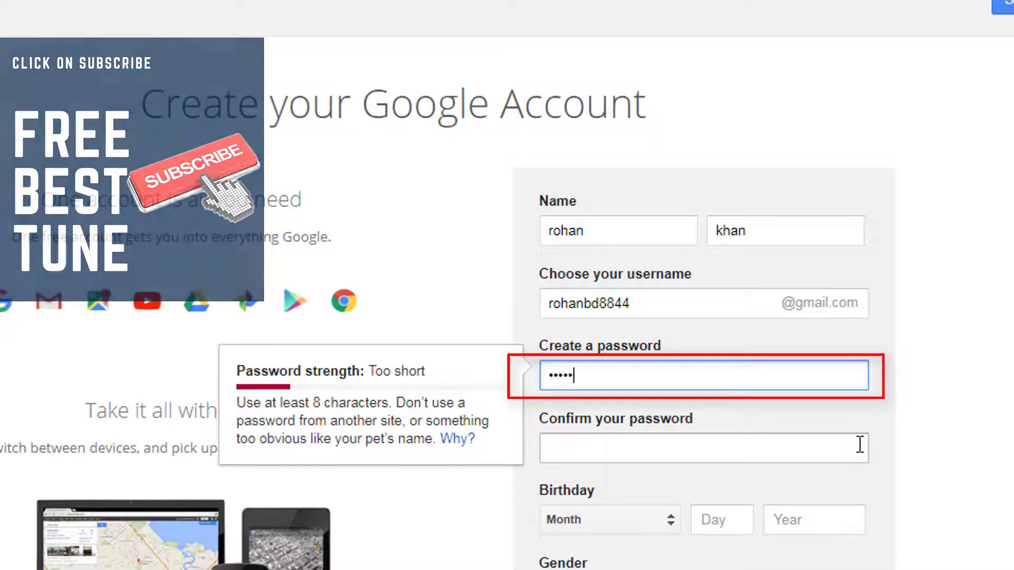
pyautogui.write('•')
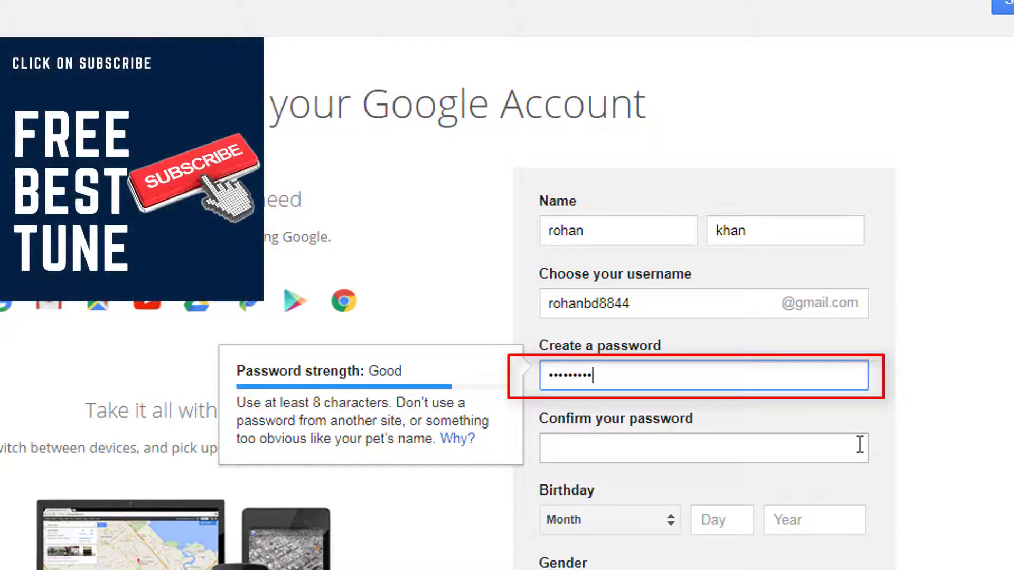
pyautogui.click(717, 453)
pyautogui.write('•••••')
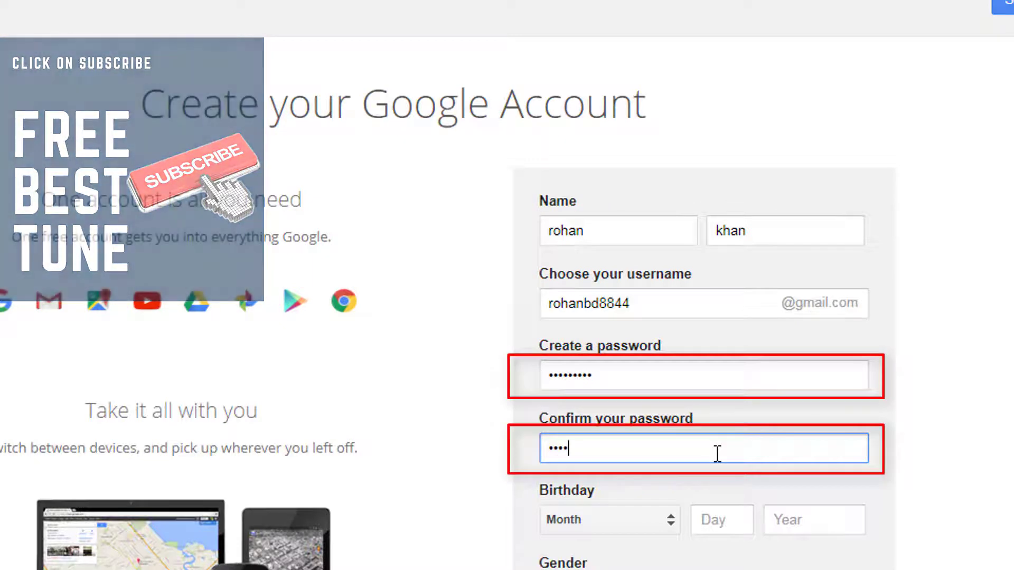
pyautogui.write('••••')
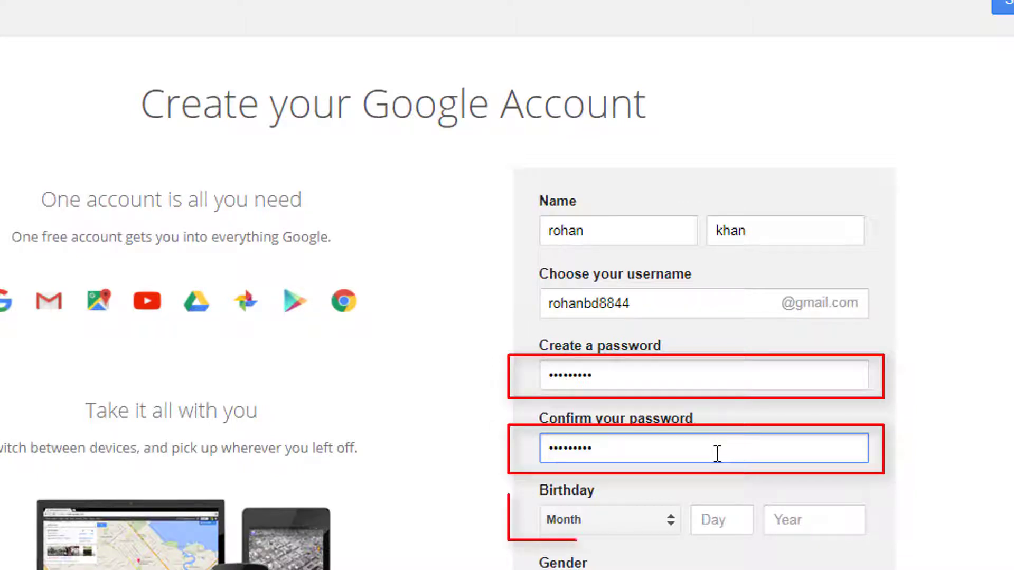
# Enter the birthday as January 1, 1990.
pyautogui.click(602, 517)
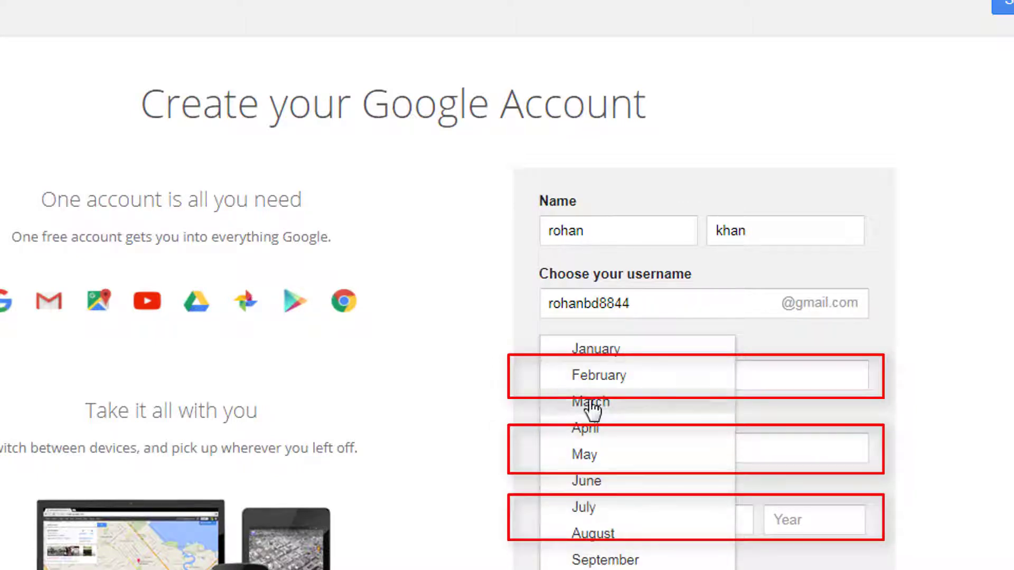
pyautogui.click(594, 349)
pyautogui.click(722, 523)
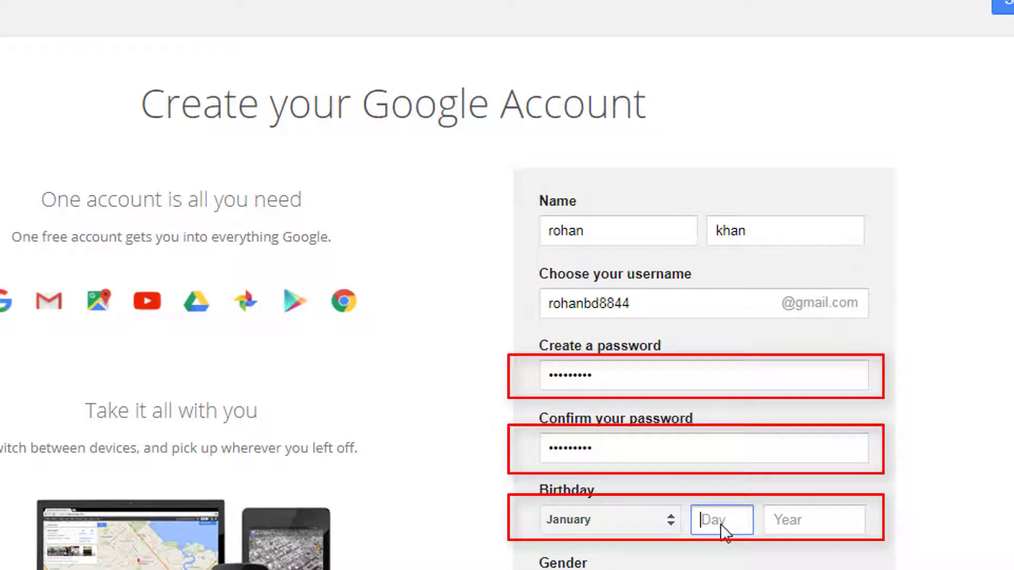
pyautogui.write('1')
pyautogui.click(842, 519)
pyautogui.write('1990')
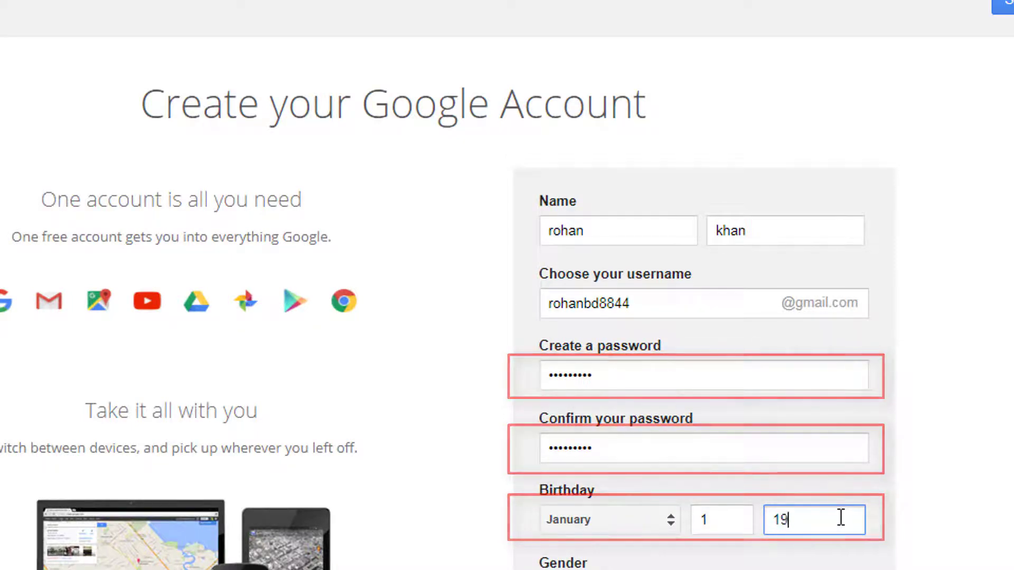
pyautogui.click(961, 481)
# Set the gender to Male and submit the sign-up details.
pyautogui.scroll(-4, 961, 480)
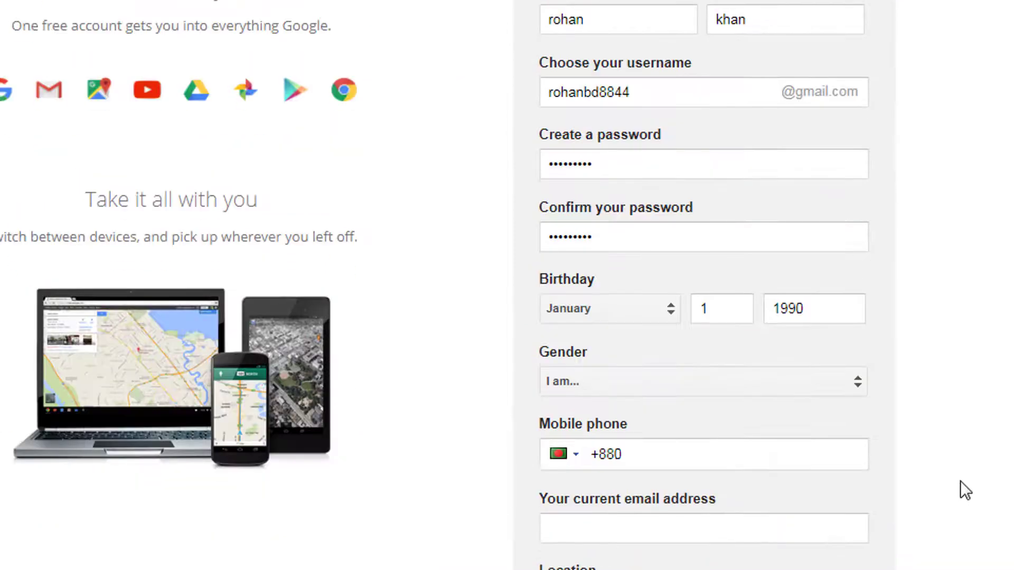
pyautogui.click(623, 387)
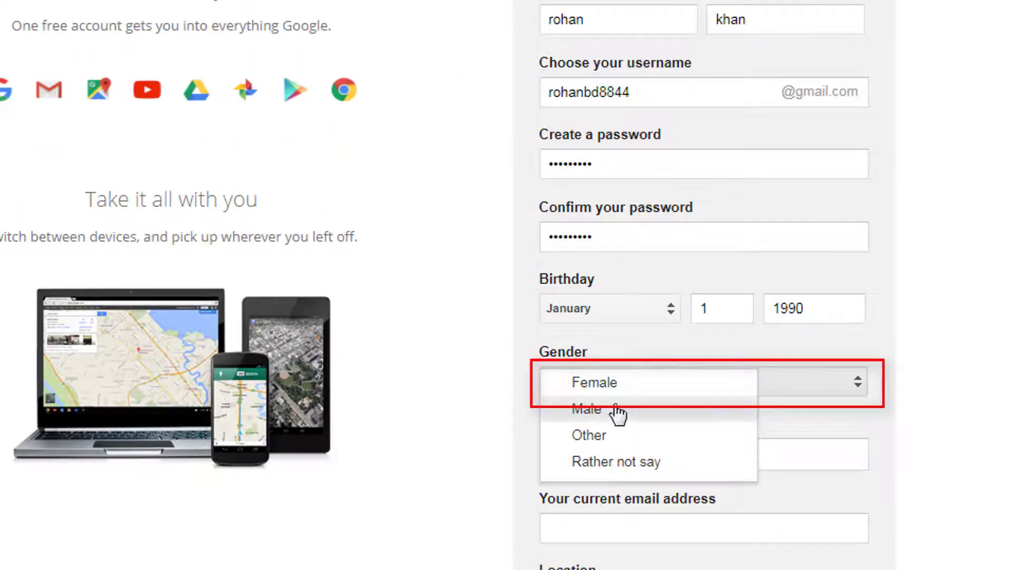
pyautogui.click(612, 412)
pyautogui.scroll(-3, 703, 285)
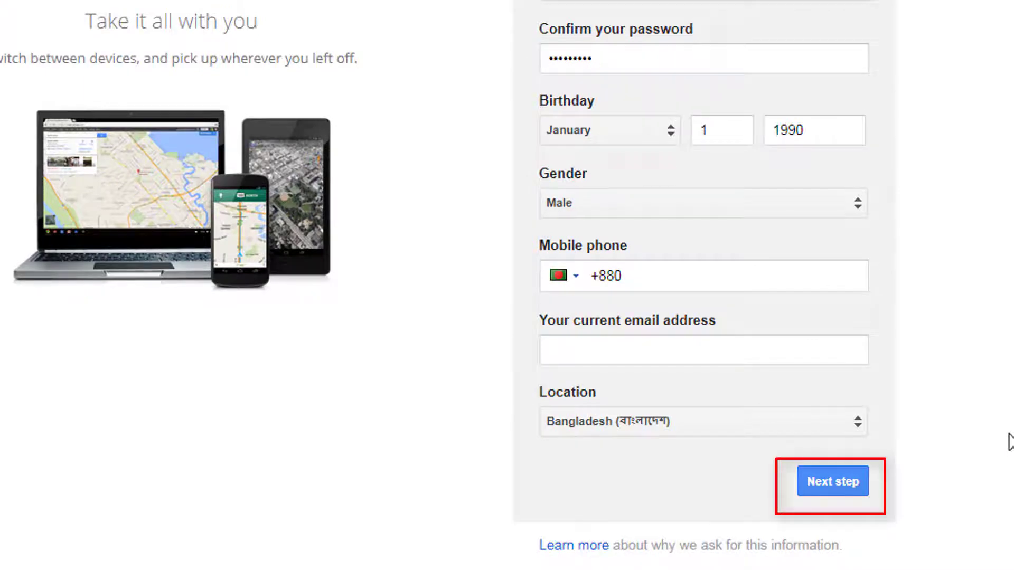
pyautogui.click(830, 482)
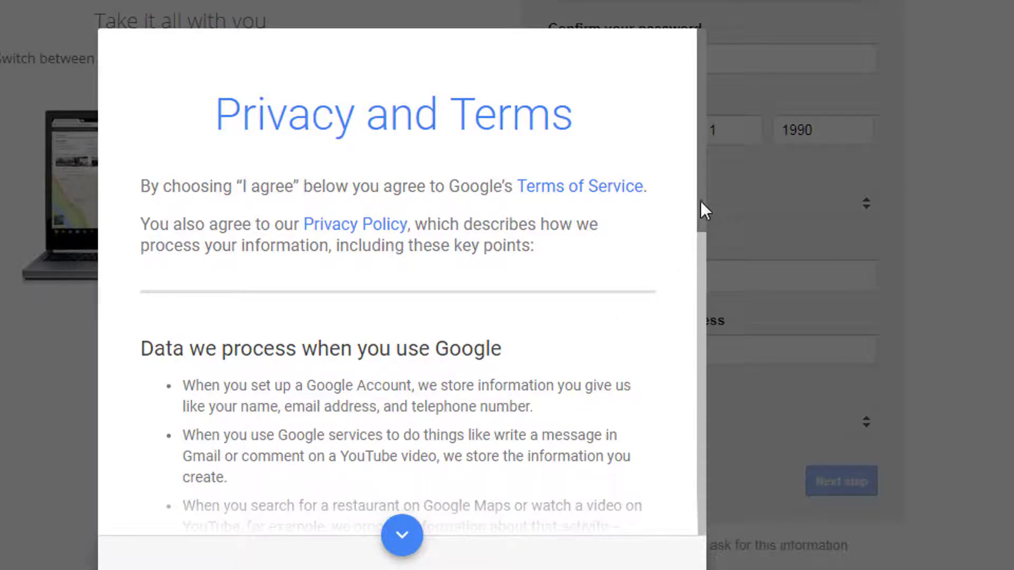
# Scroll through the Privacy and Terms and agree to them.
pyautogui.scroll(-8, 700, 201)
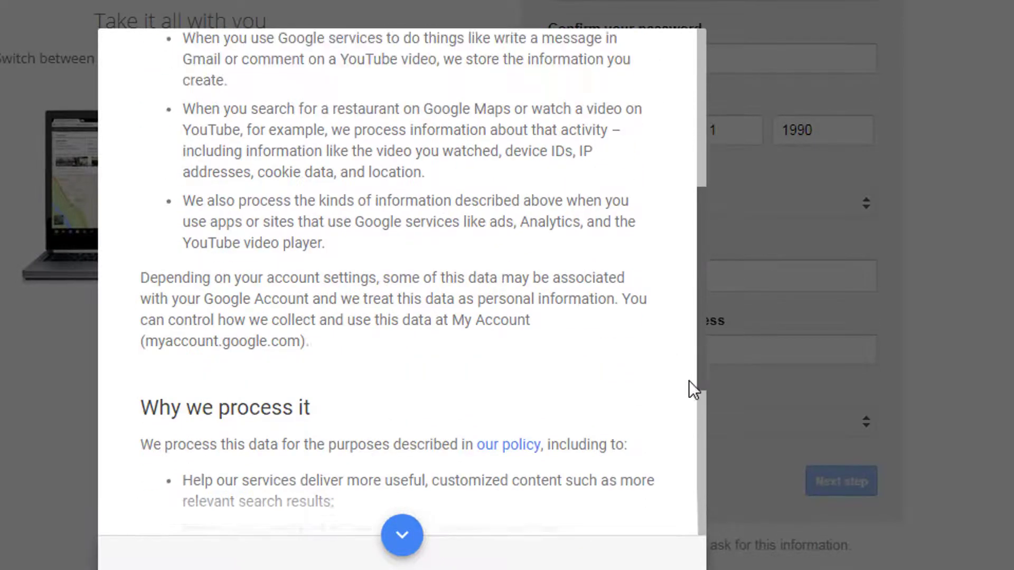
pyautogui.scroll(-5, 687, 396)
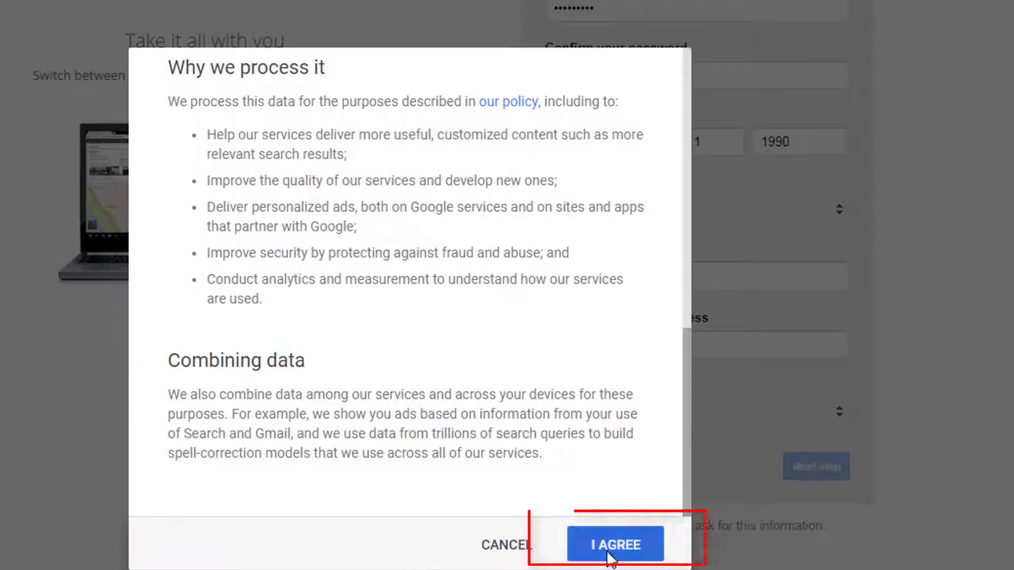
pyautogui.click(610, 546)
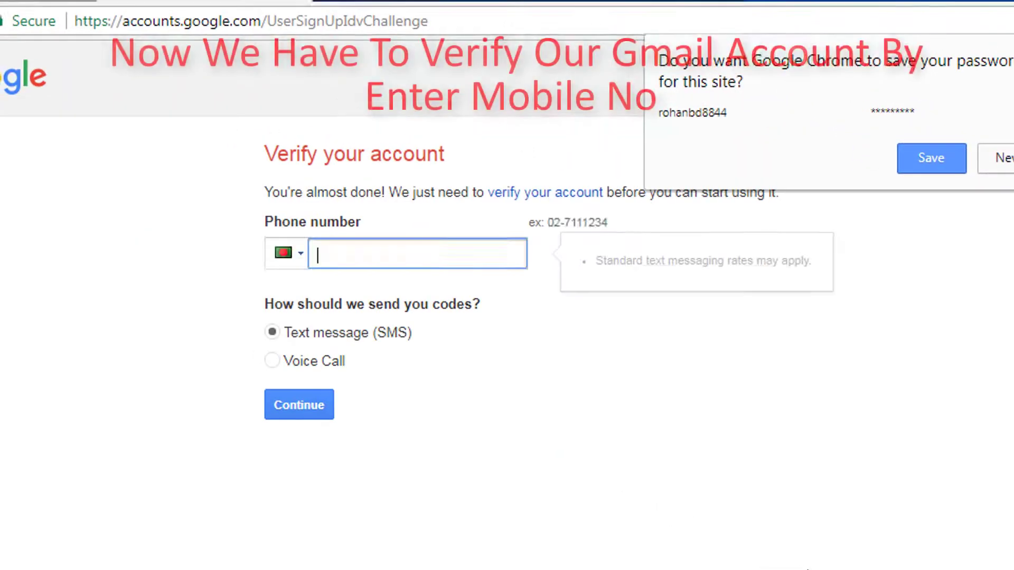
# Decline saving the password, paste the mobile phone number, and request an SMS code.
pyautogui.click(1006, 159)
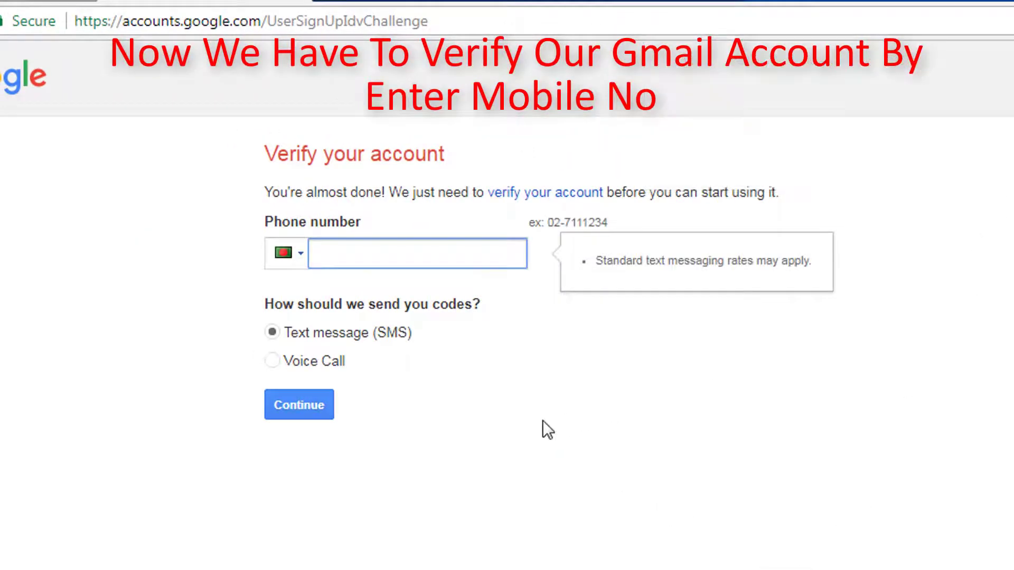
pyautogui.hotkey('ctrl', 'v')
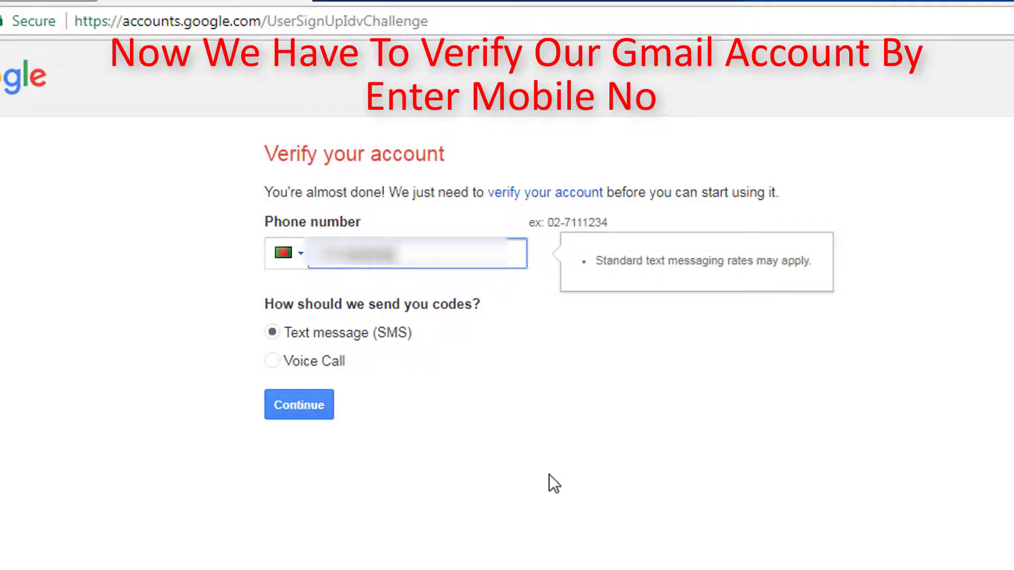
pyautogui.click(312, 405)
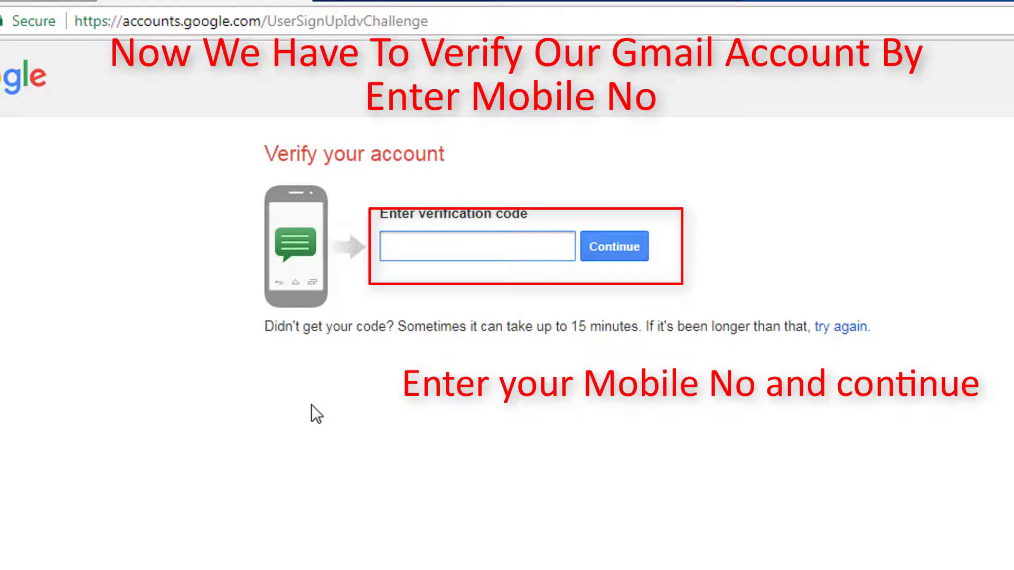
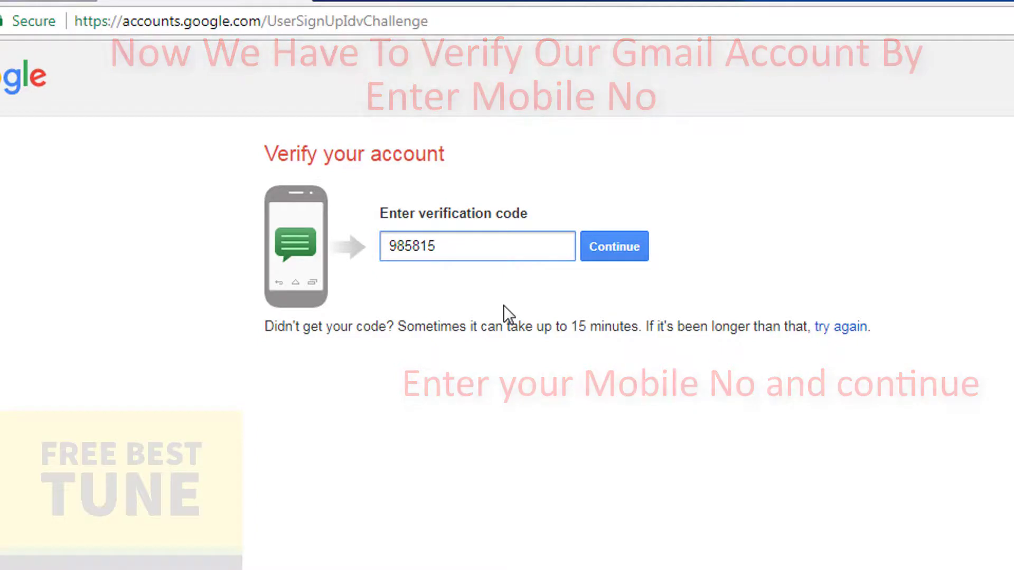
# Enter the six-digit SMS verification code and submit it.
pyautogui.click(635, 244)
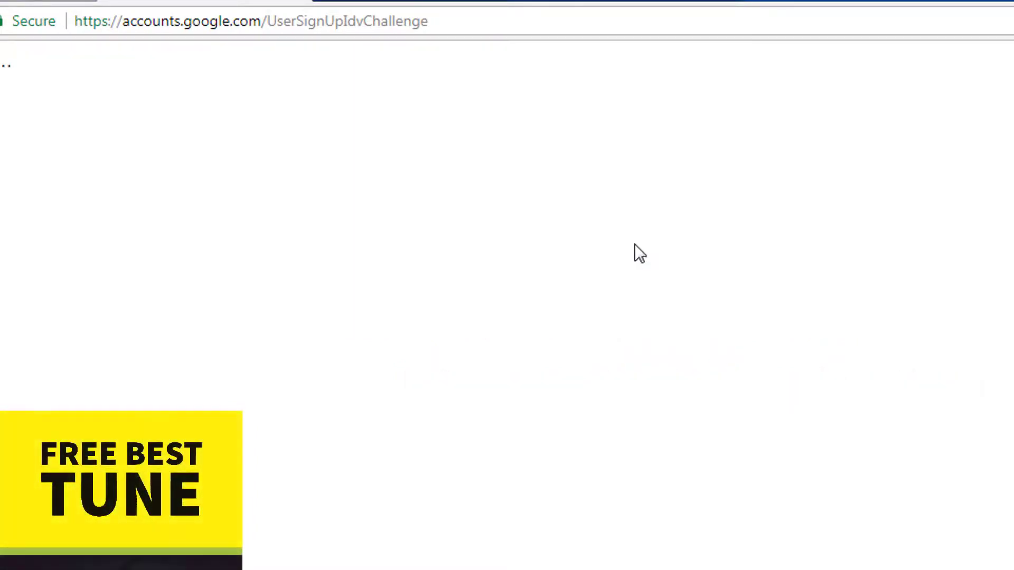